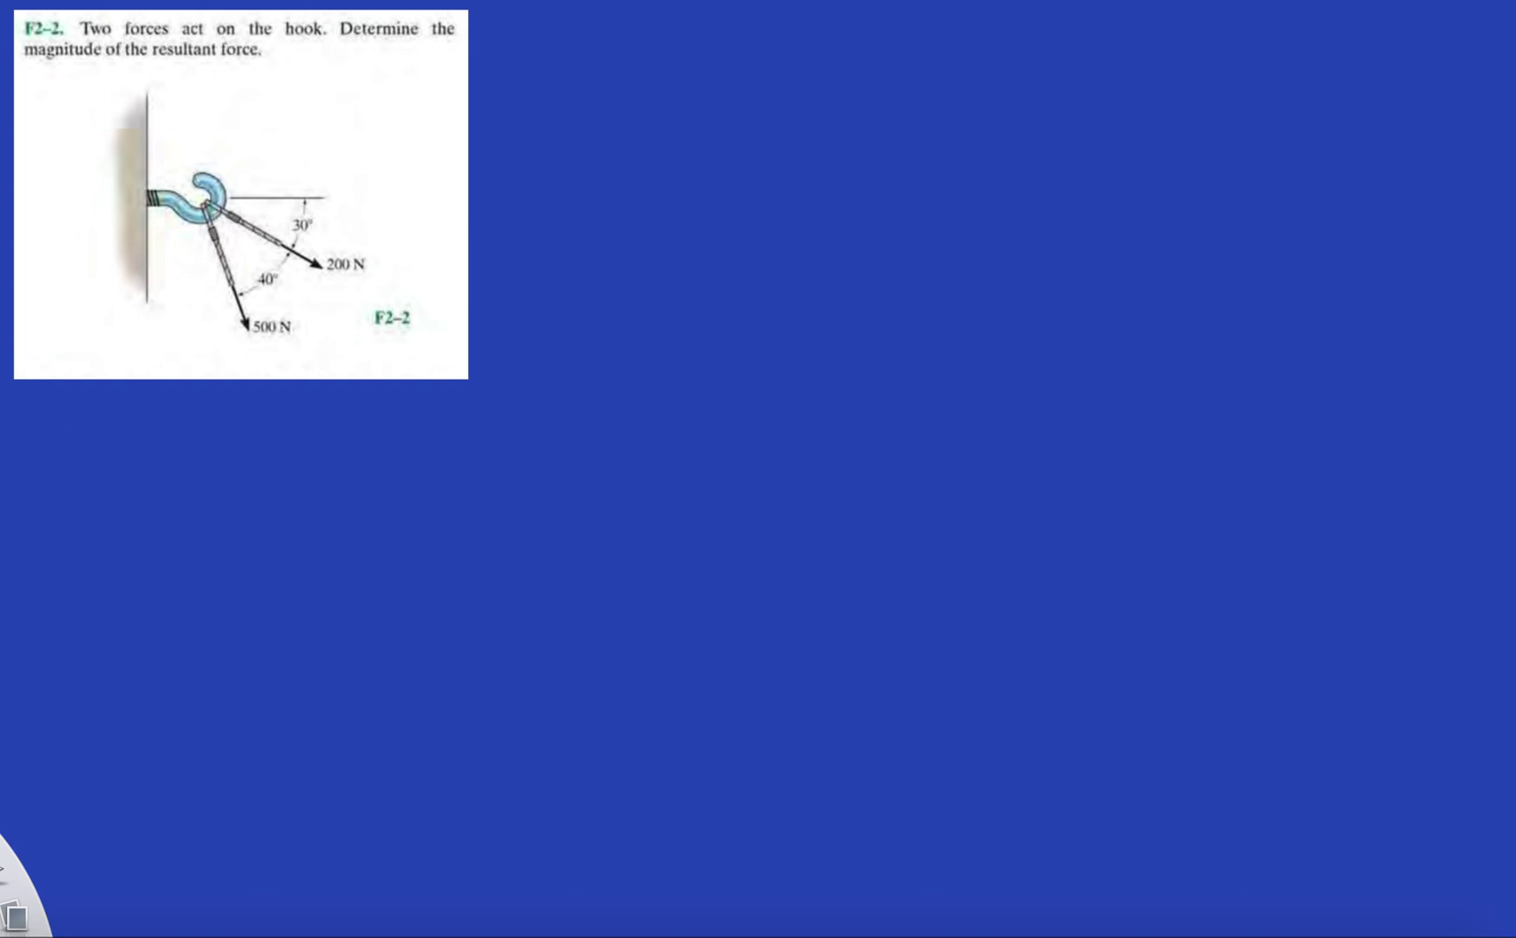
- Trace the 200 N force in red labelled Ā and the 500 N force in orange labelled B̄ on the hook figure
key(Tab)
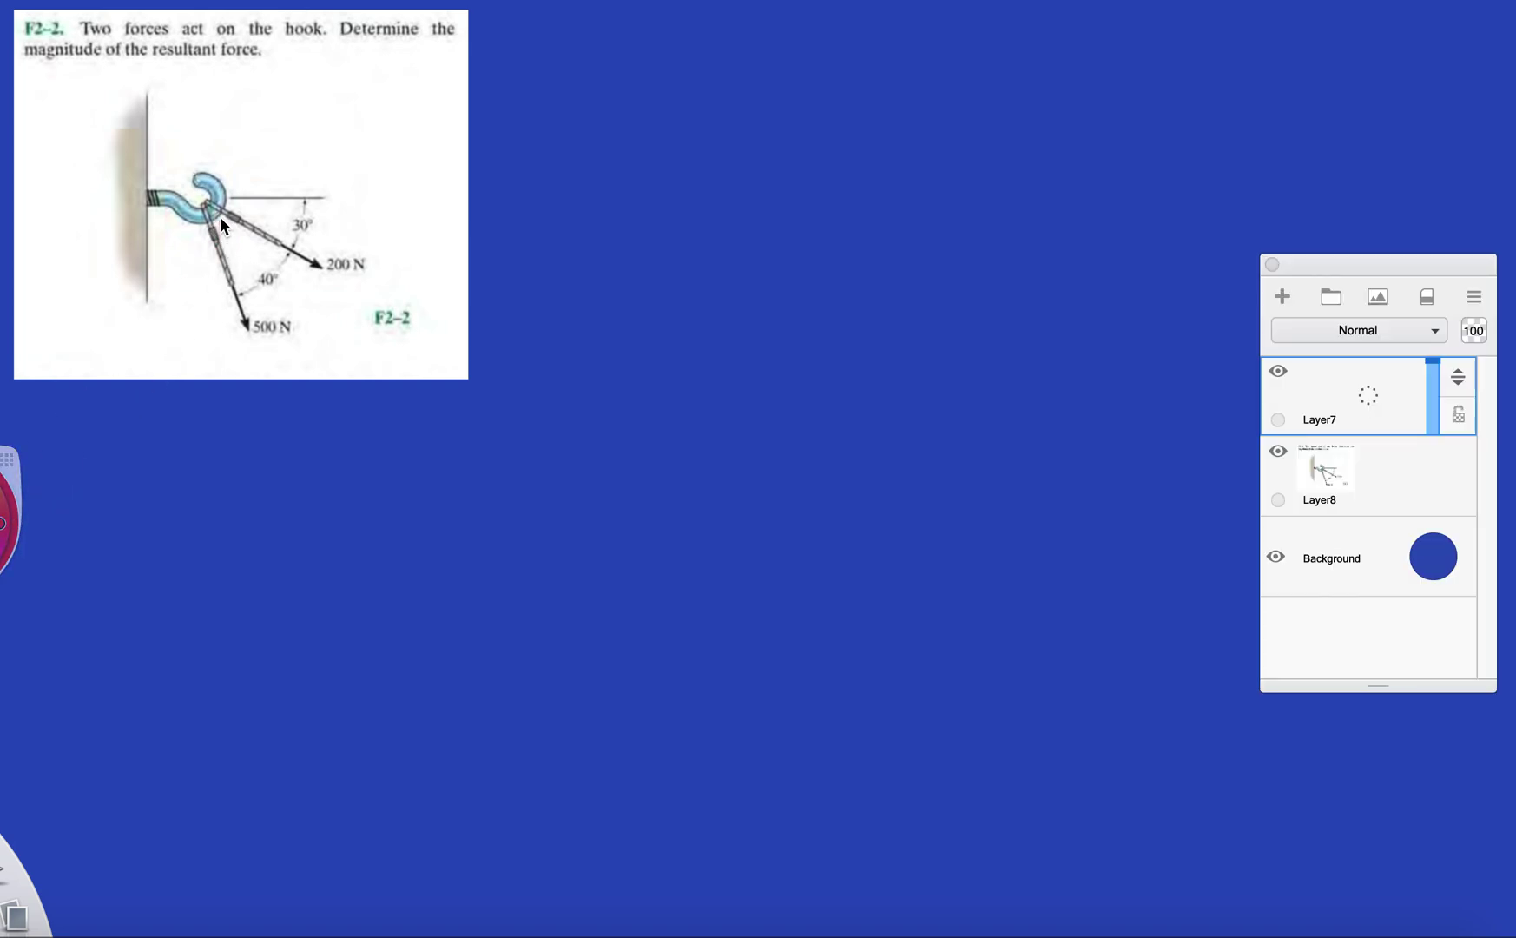
mouse_move(209, 202)
mouse_down()
mouse_move(313, 267)
mouse_move(351, 242)
mouse_up()
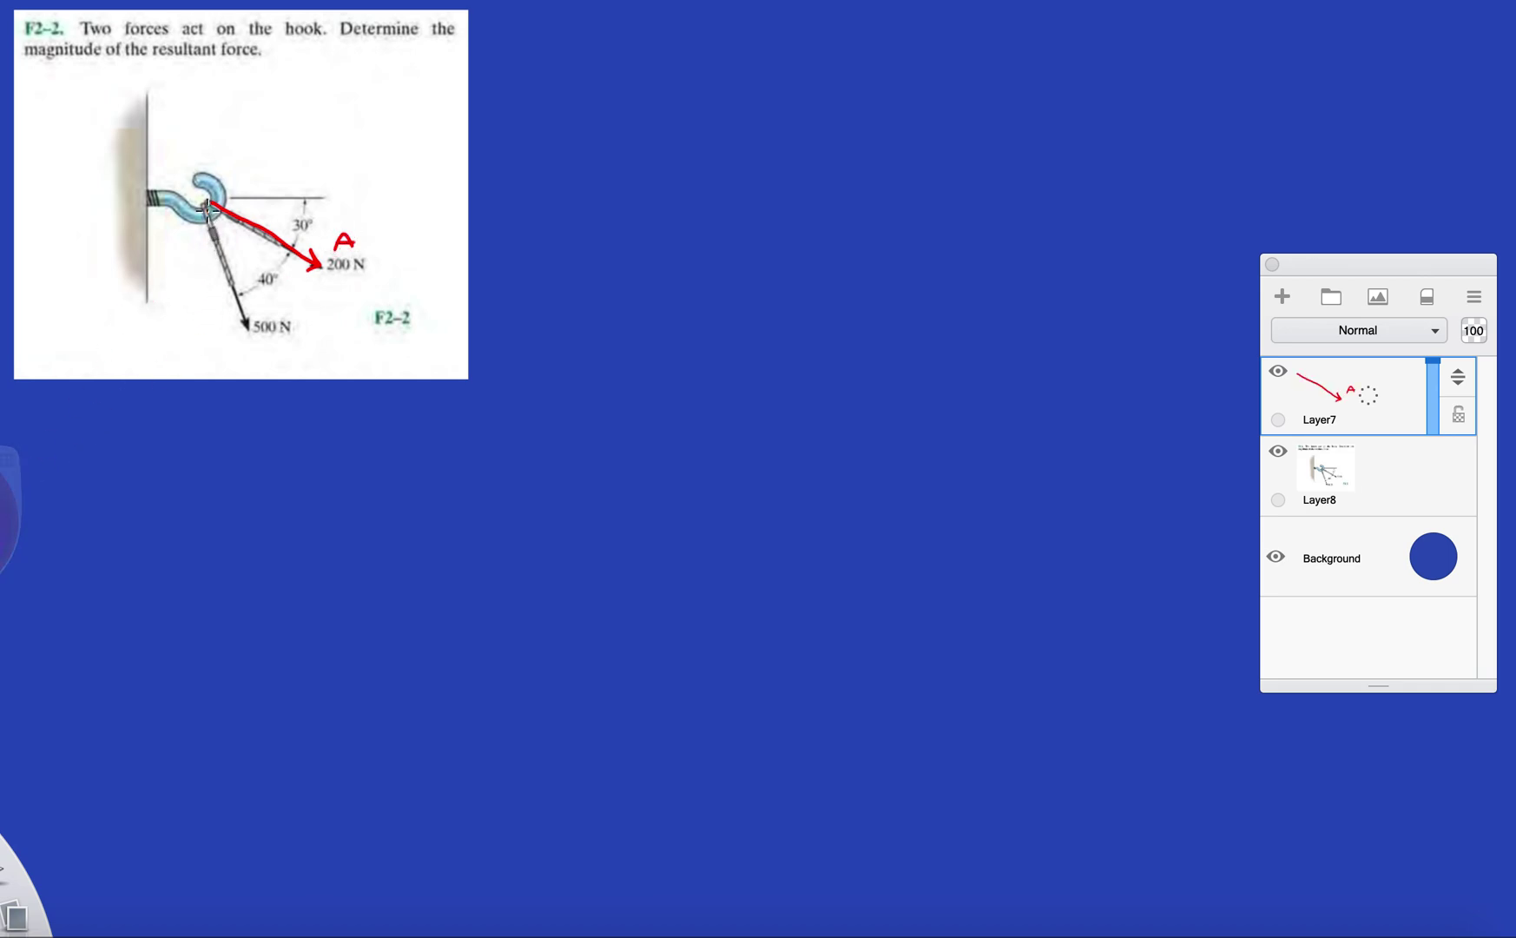
mouse_move(209, 209)
mouse_down()
mouse_move(247, 326)
mouse_move(236, 314)
mouse_move(257, 316)
mouse_move(203, 330)
mouse_move(200, 352)
mouse_up()
drag(191, 321, 205, 320)
drag(333, 228, 354, 227)
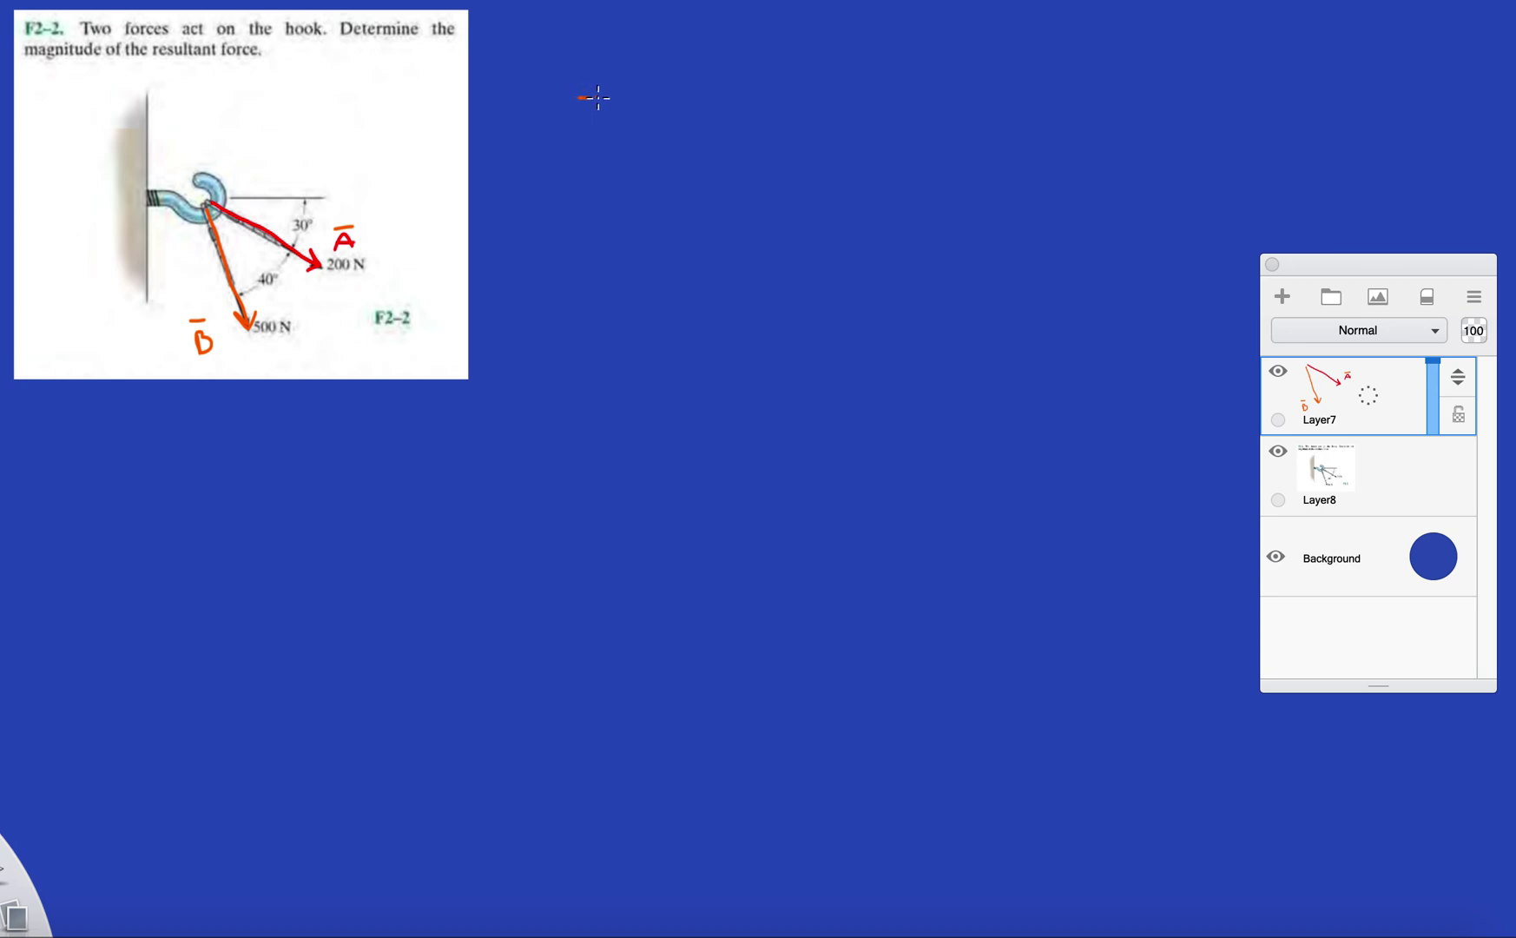
- Sketch an orange dashed horizontal line beside the figure, with a 500 vector descending from it at an angle marked 70
drag(602, 99, 640, 97)
drag(657, 98, 731, 94)
drag(745, 94, 804, 98)
click(836, 98)
drag(851, 97, 893, 95)
mouse_move(708, 92)
mouse_down()
mouse_move(776, 242)
mouse_move(757, 232)
mouse_up()
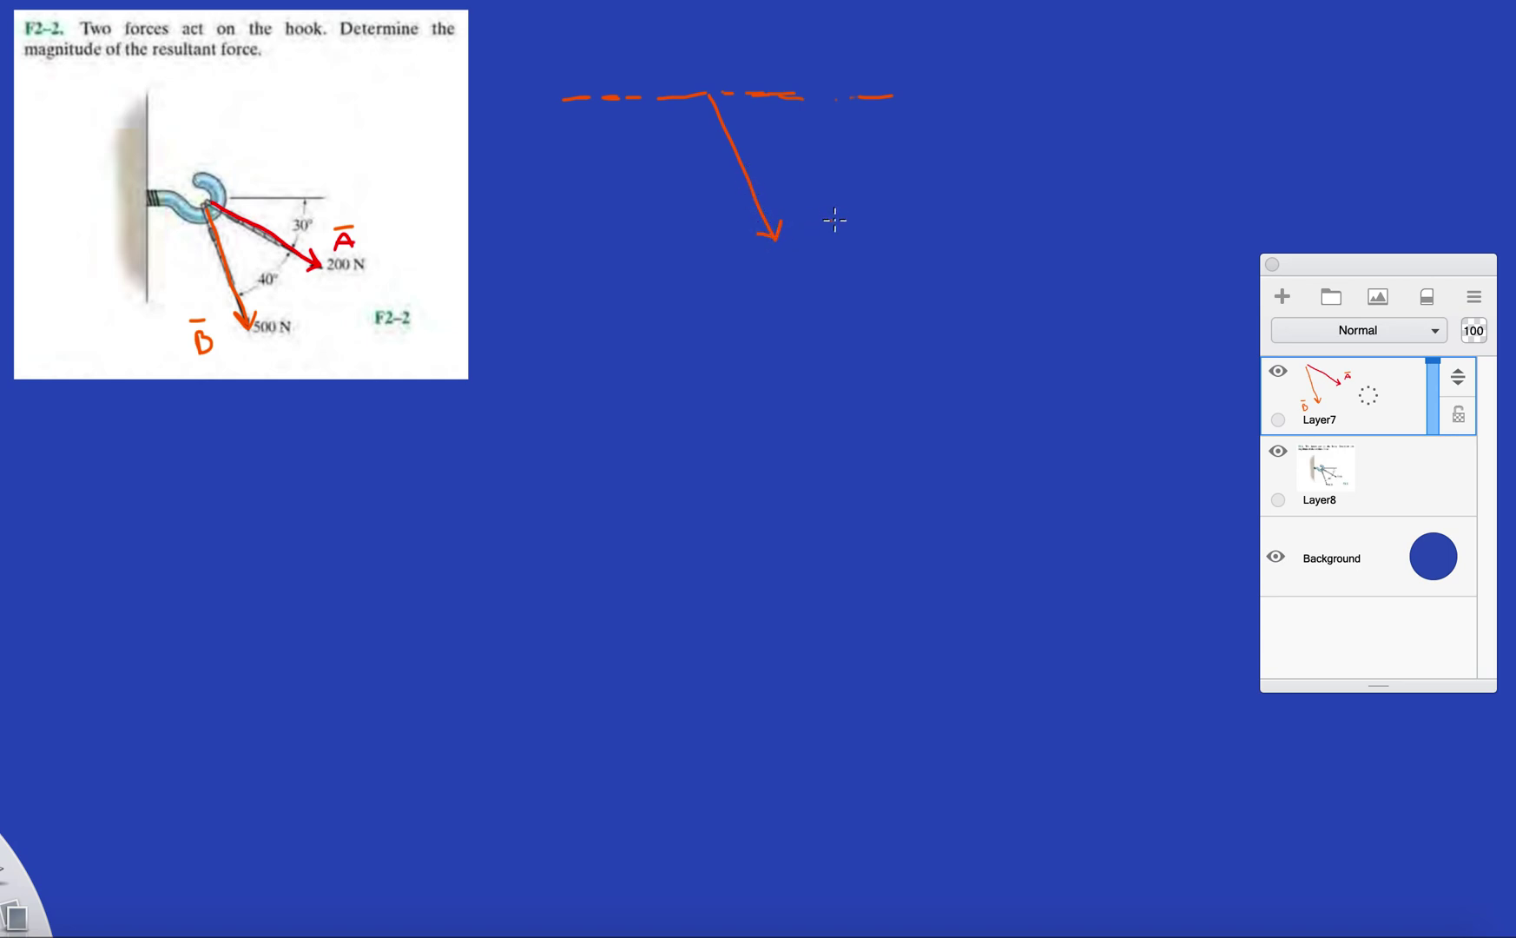
mouse_move(767, 159)
mouse_down()
mouse_move(803, 150)
mouse_move(741, 101)
mouse_move(754, 122)
mouse_move(771, 107)
mouse_up()
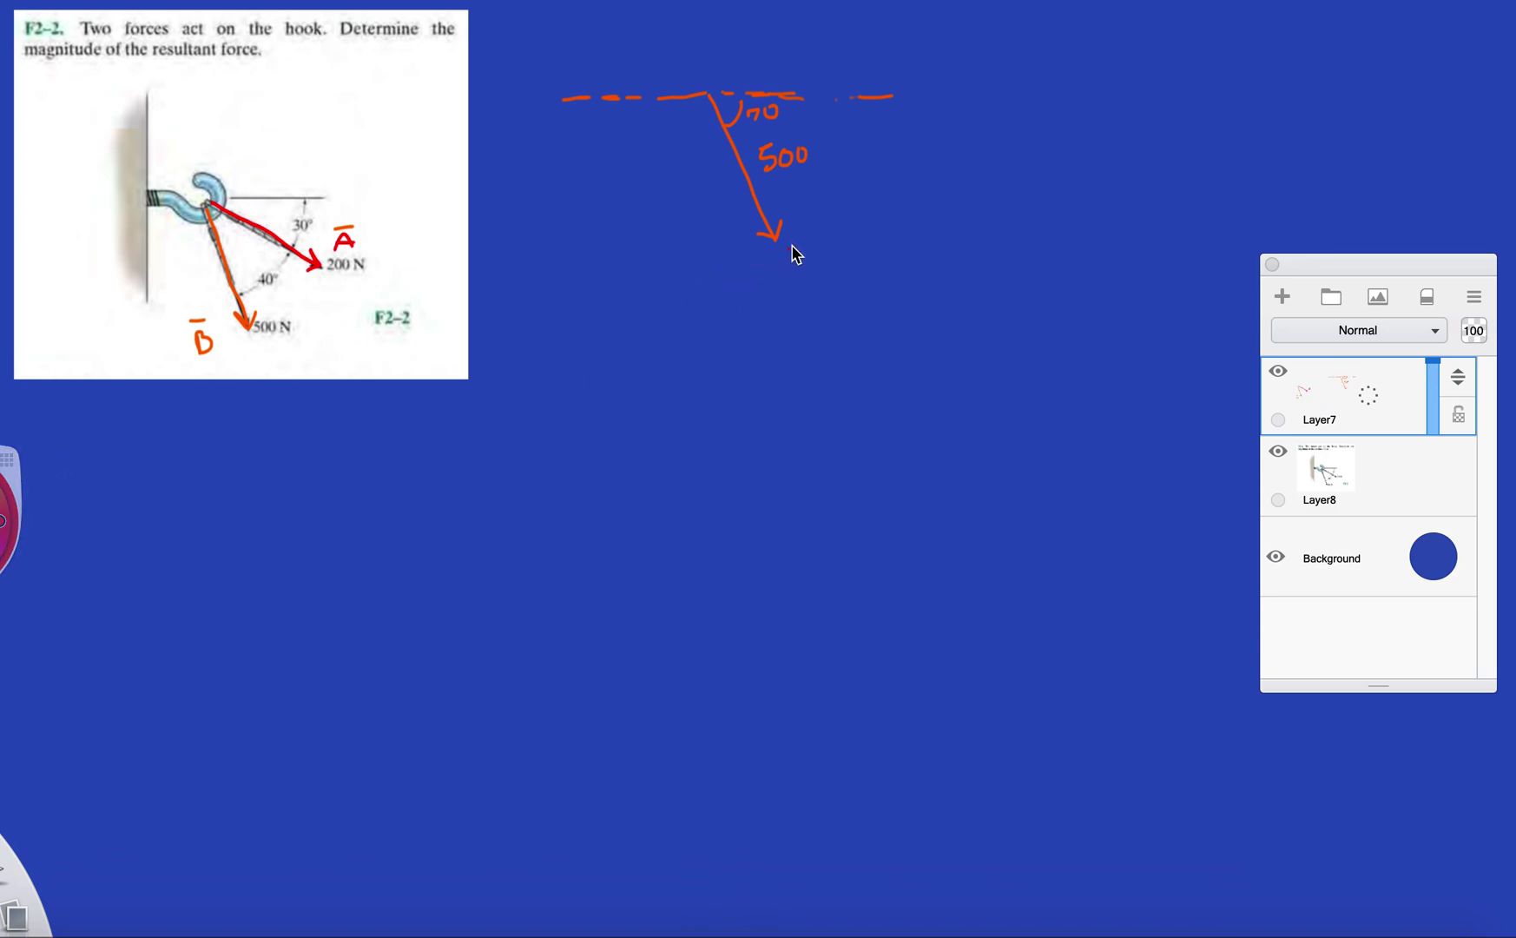
- Draw a red dashed horizontal line through the 500 vector's tip and a red 200 N vector sloping down from that tip
drag(617, 247, 694, 246)
drag(719, 248, 761, 246)
drag(773, 245, 785, 244)
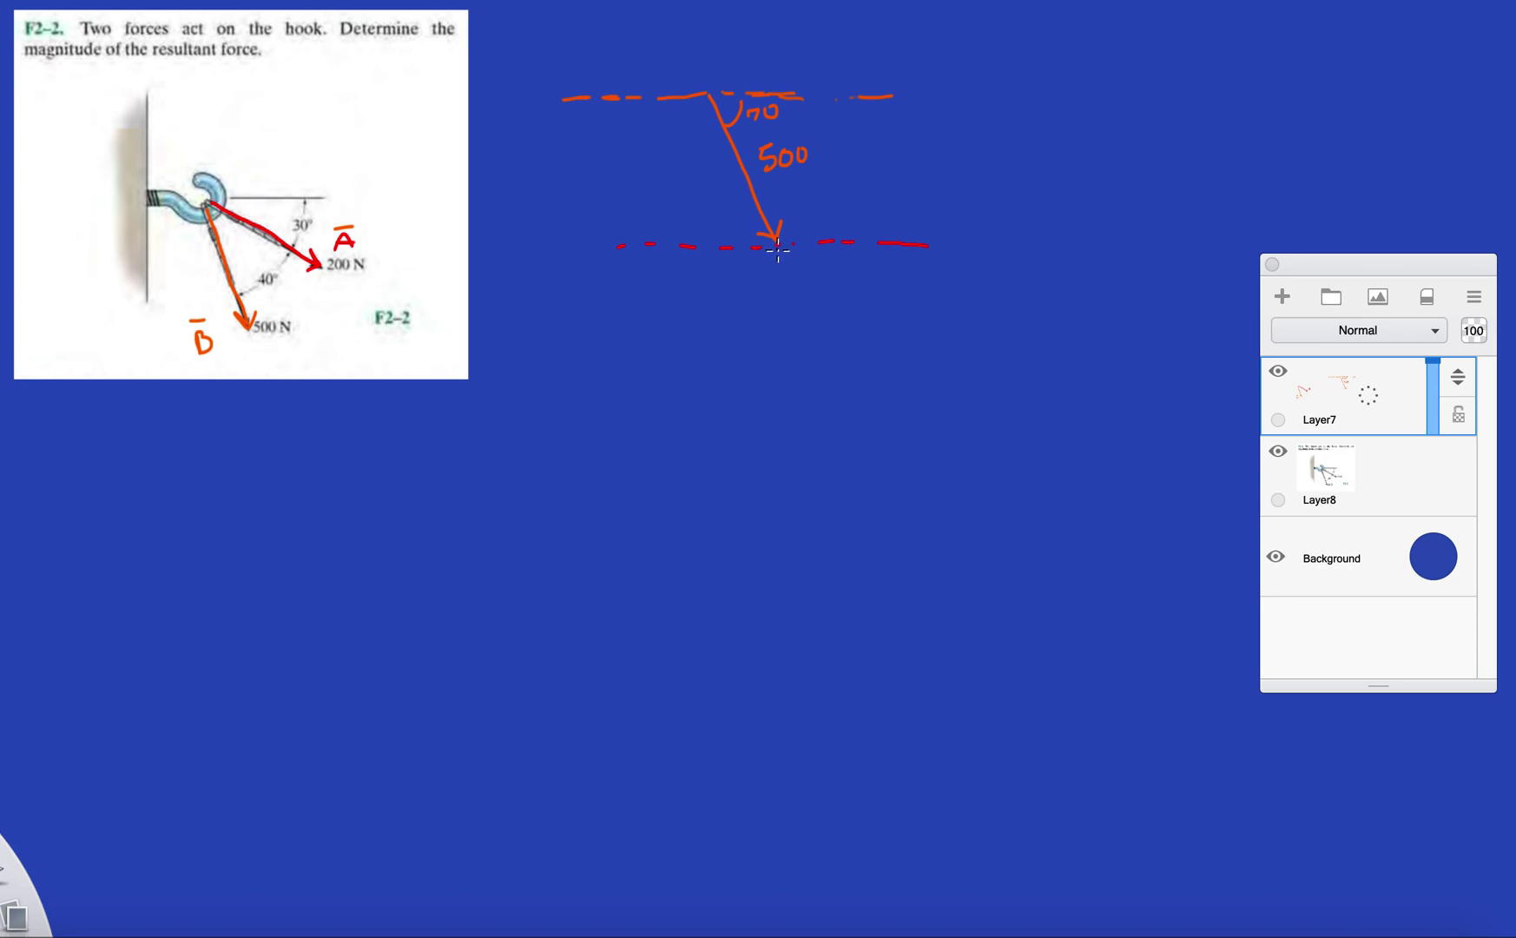
mouse_move(778, 250)
mouse_down()
mouse_move(880, 308)
mouse_move(809, 309)
mouse_move(847, 315)
mouse_up()
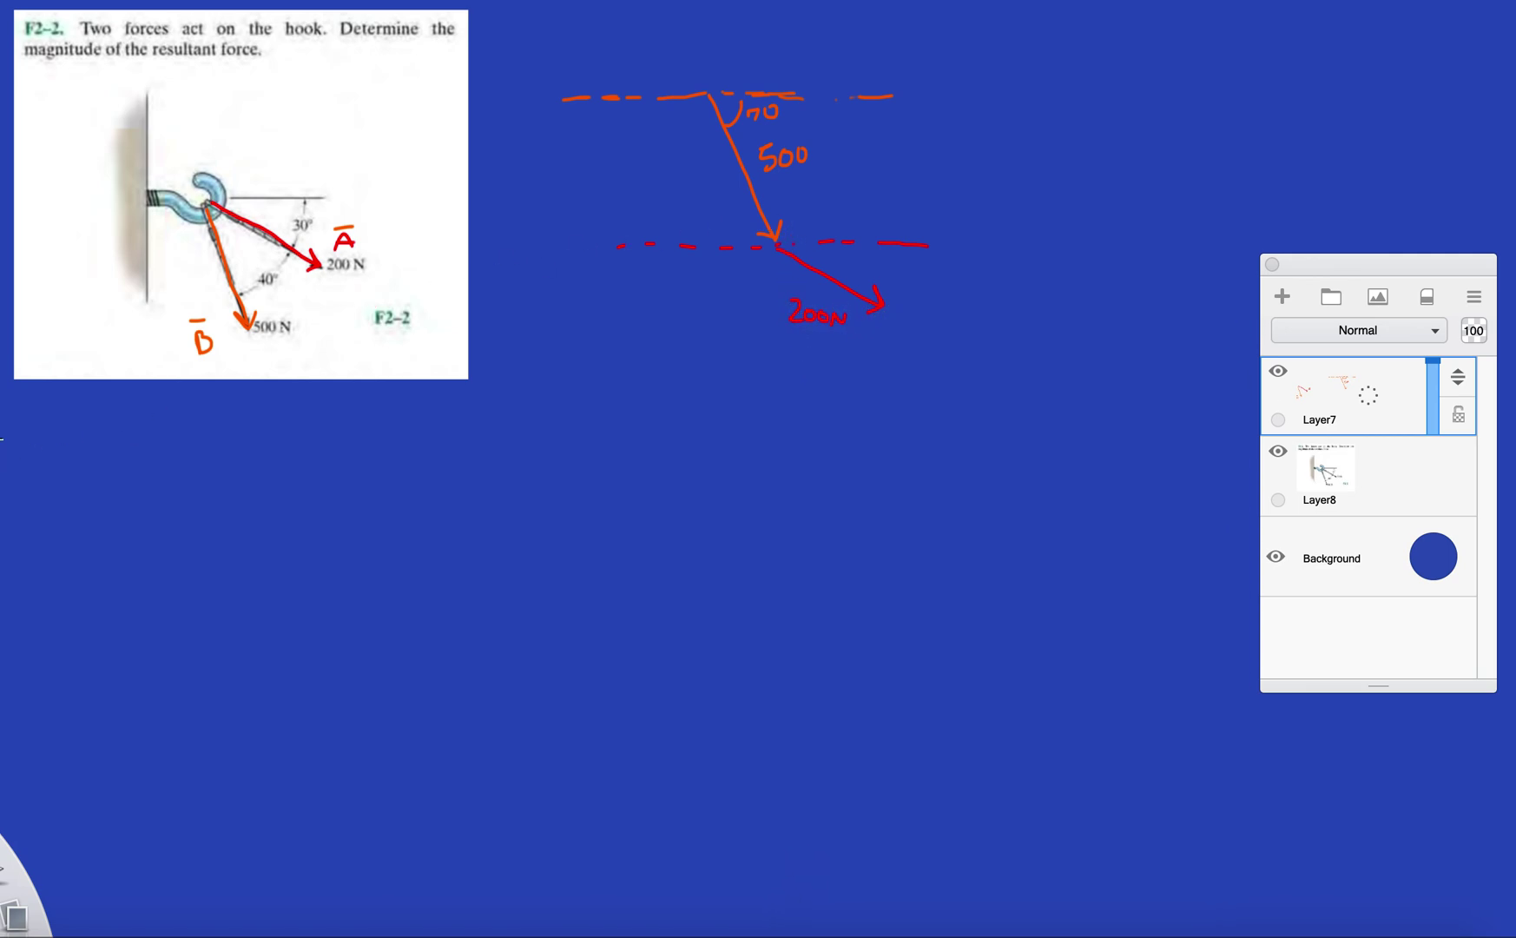
- Erase the orange 500 and 70 labels, and rewrite them in red on the vector's other side, with the 70° arc at its tip
key(e)
drag(807, 158, 759, 125)
mouse_move(747, 246)
mouse_down()
mouse_move(761, 207)
mouse_move(714, 232)
mouse_up()
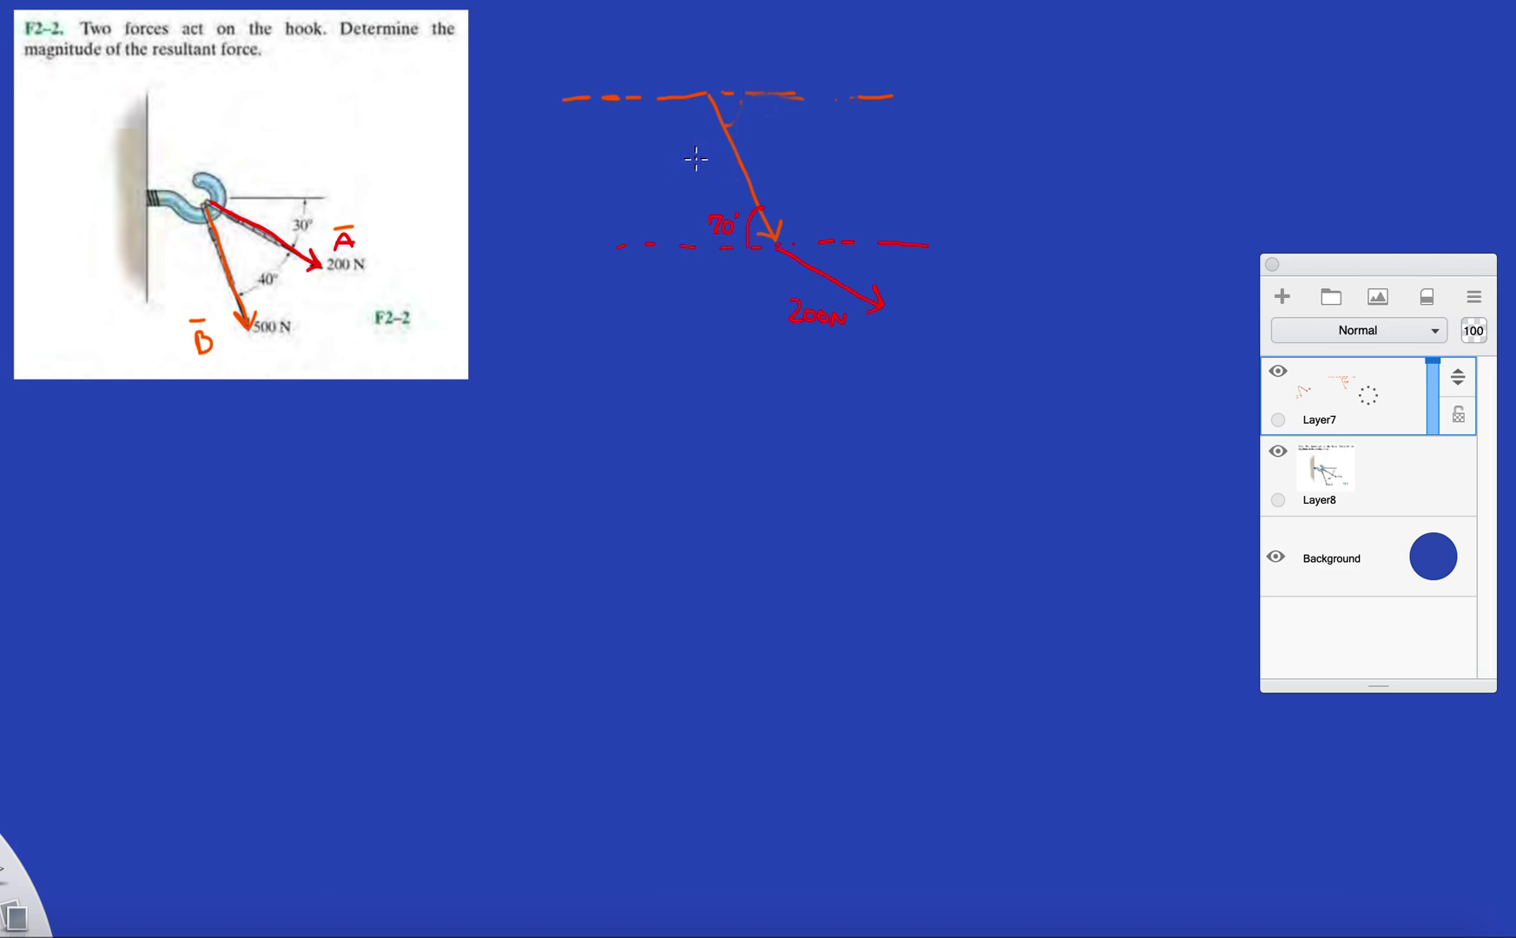
mouse_move(707, 155)
mouse_down()
mouse_move(700, 172)
mouse_move(715, 161)
mouse_up()
drag(727, 161, 727, 163)
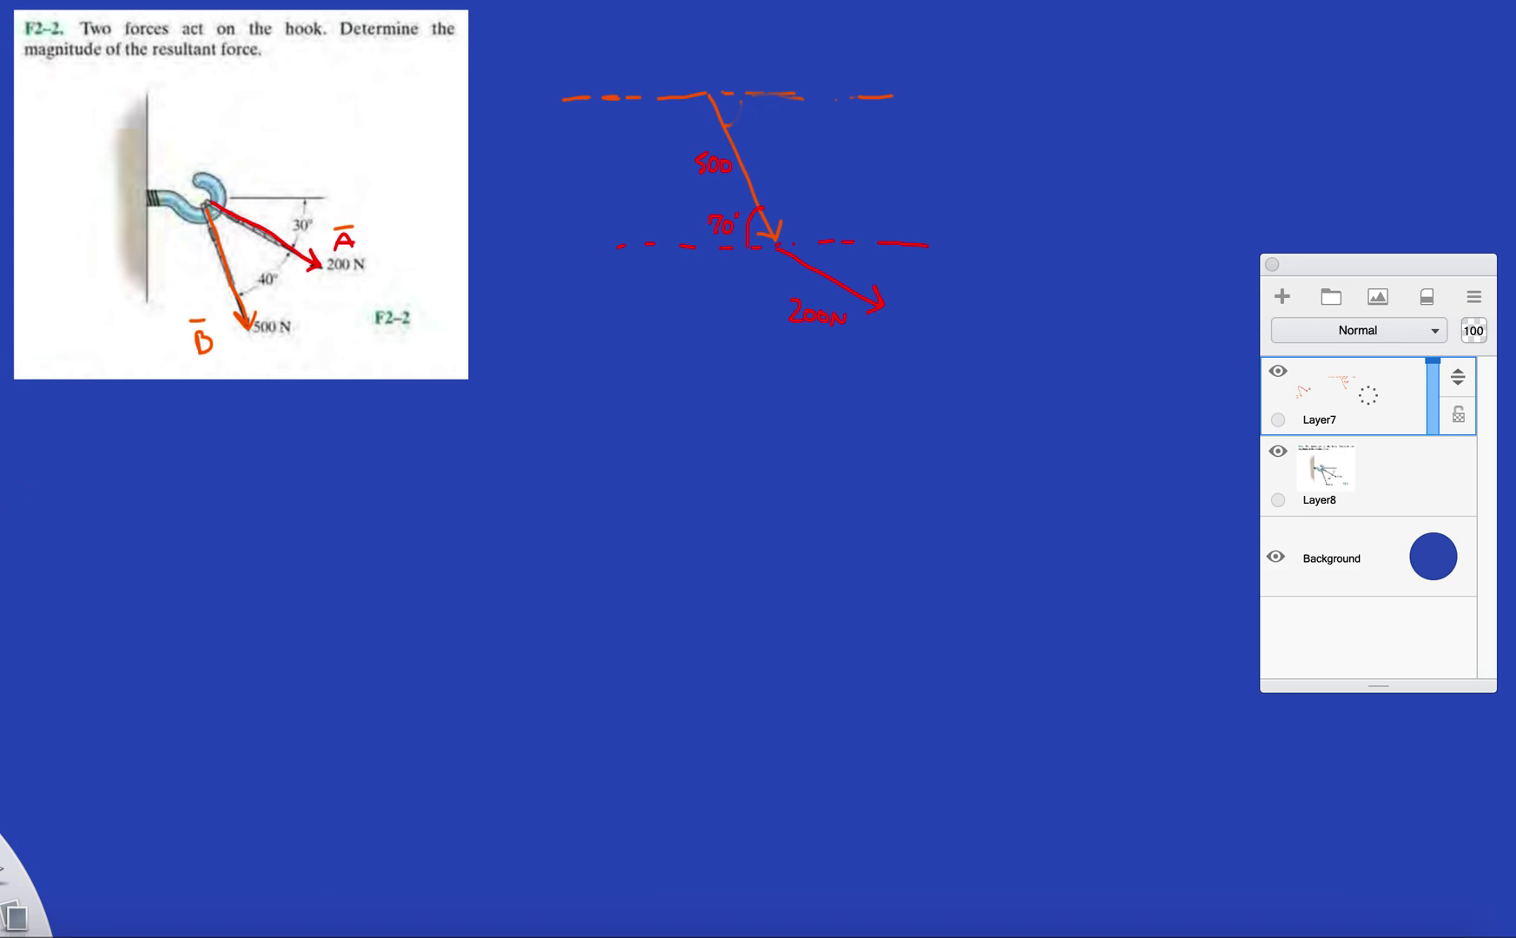
- Draw the magenta resultant from the 500 vector's tail to the 200 N vector's tip, dot both ends, and label it C̄?
click(4, 513)
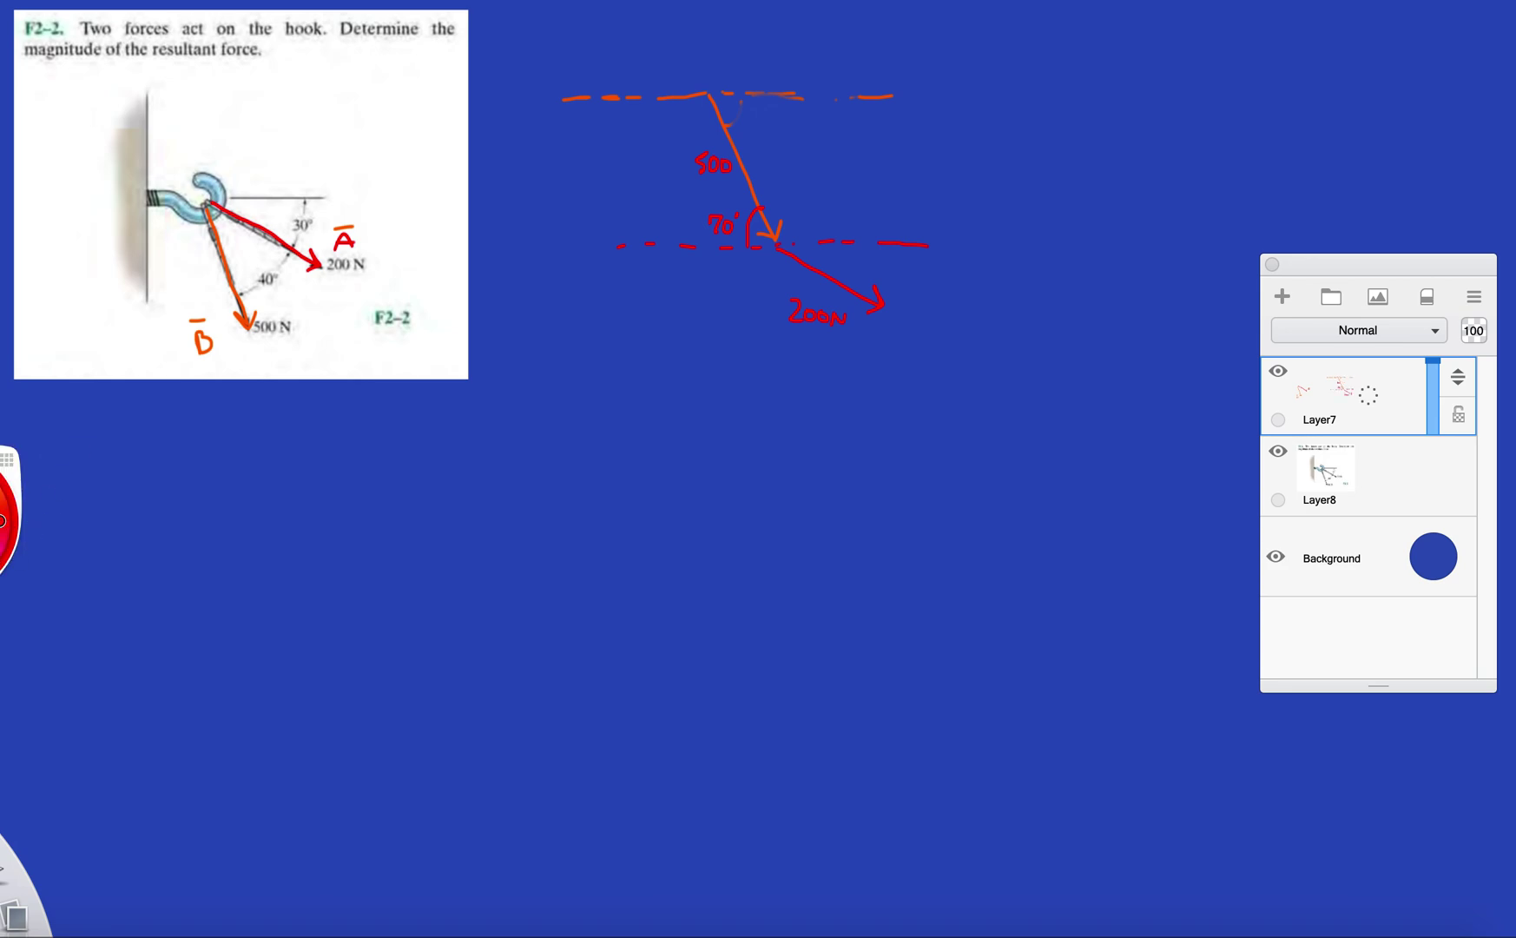
click(2, 563)
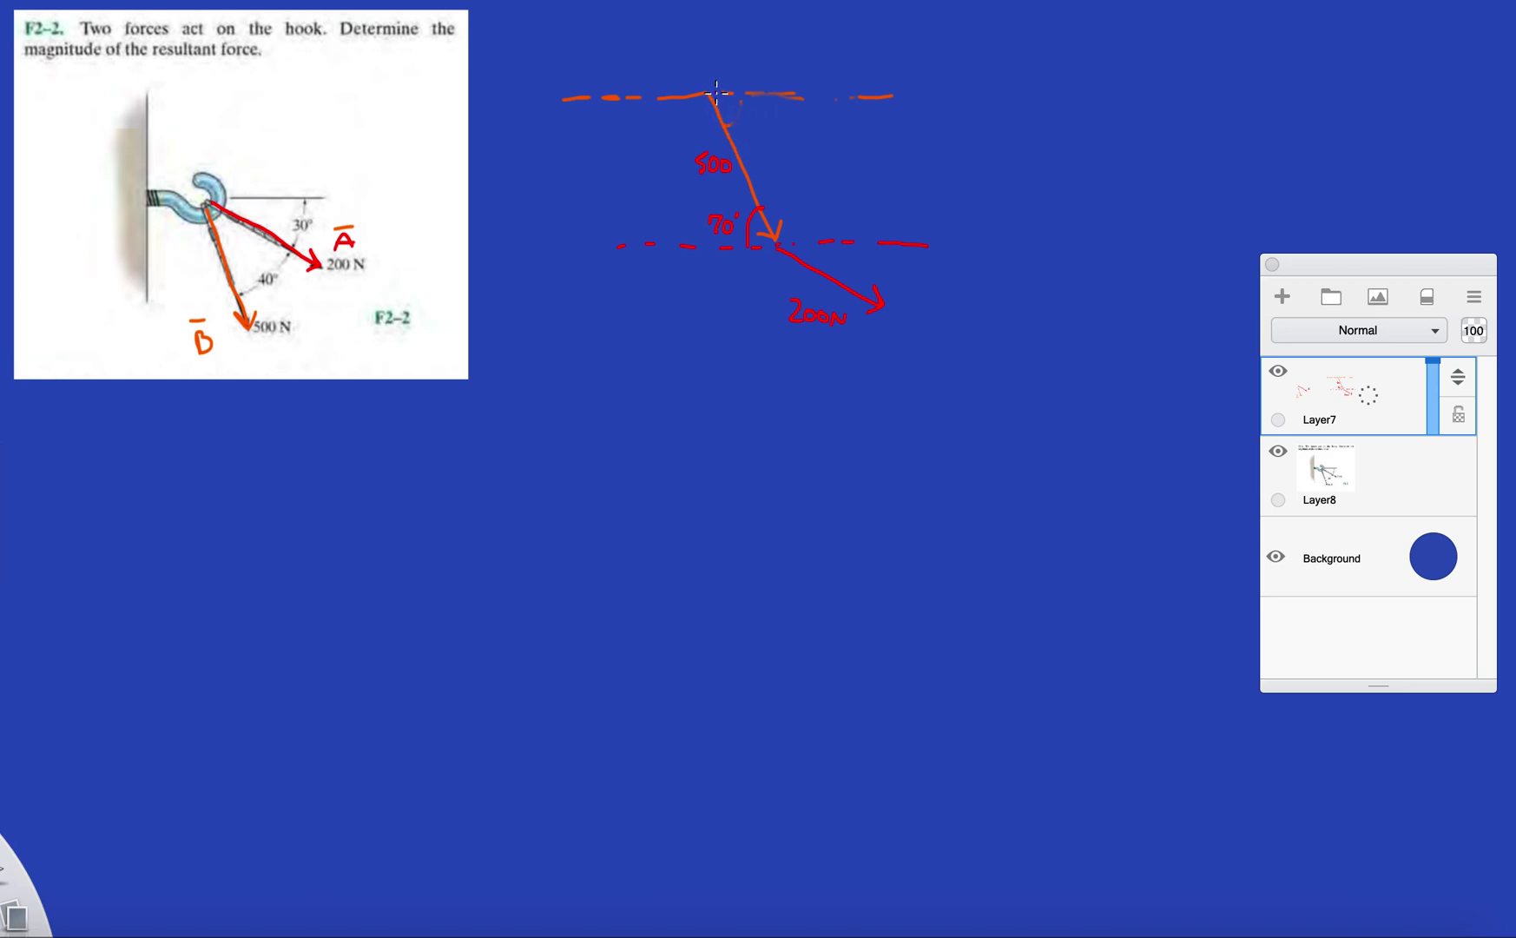
drag(710, 92, 707, 94)
click(885, 301)
drag(713, 92, 879, 296)
mouse_move(834, 157)
mouse_down()
mouse_move(822, 159)
mouse_move(835, 173)
mouse_move(833, 141)
mouse_move(863, 145)
mouse_move(859, 162)
mouse_up()
click(860, 177)
- Mark in green the 30° angle below the lower dashed line and the 110 angle above it at the vectors' junction
mouse_move(2, 493)
mouse_move(5, 455)
mouse_move(800, 261)
mouse_down()
mouse_move(810, 244)
mouse_move(814, 262)
mouse_move(828, 256)
mouse_up()
click(837, 253)
click(647, 298)
click(774, 342)
click(872, 338)
drag(761, 245, 788, 240)
drag(785, 227, 767, 229)
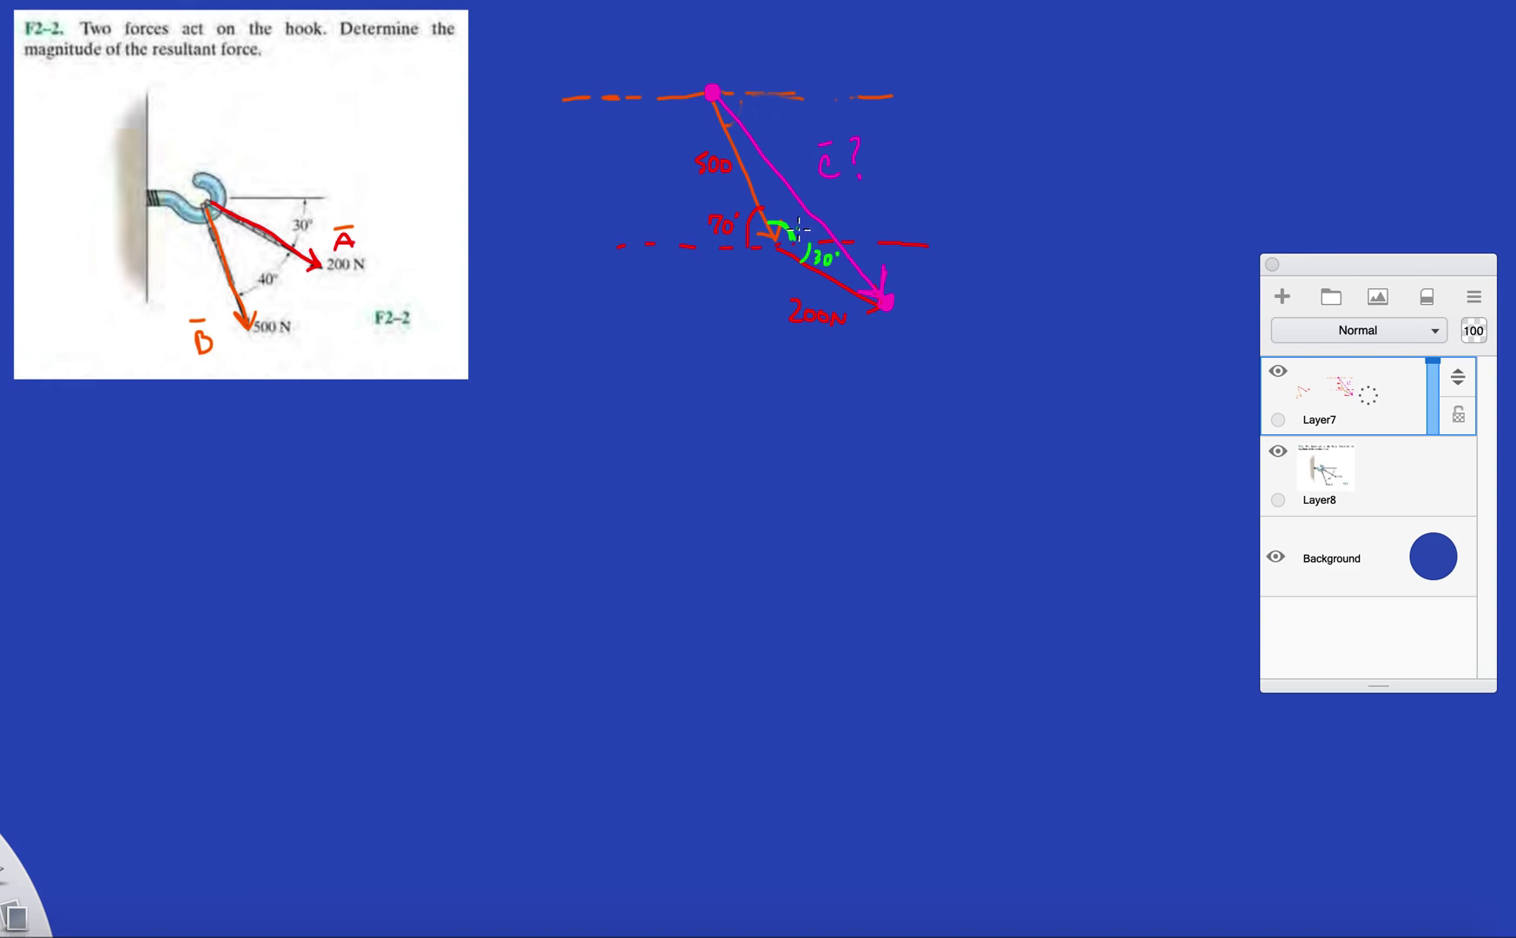
drag(797, 226, 812, 225)
click(869, 186)
- Write the law of cosines below the diagram in green: C = √(200² + 500² − 2(200)(500)cos(140))
mouse_move(376, 453)
mouse_down()
mouse_move(396, 474)
mouse_move(421, 458)
mouse_up()
mouse_move(401, 467)
mouse_down()
mouse_move(439, 477)
mouse_move(445, 429)
mouse_move(681, 418)
mouse_up()
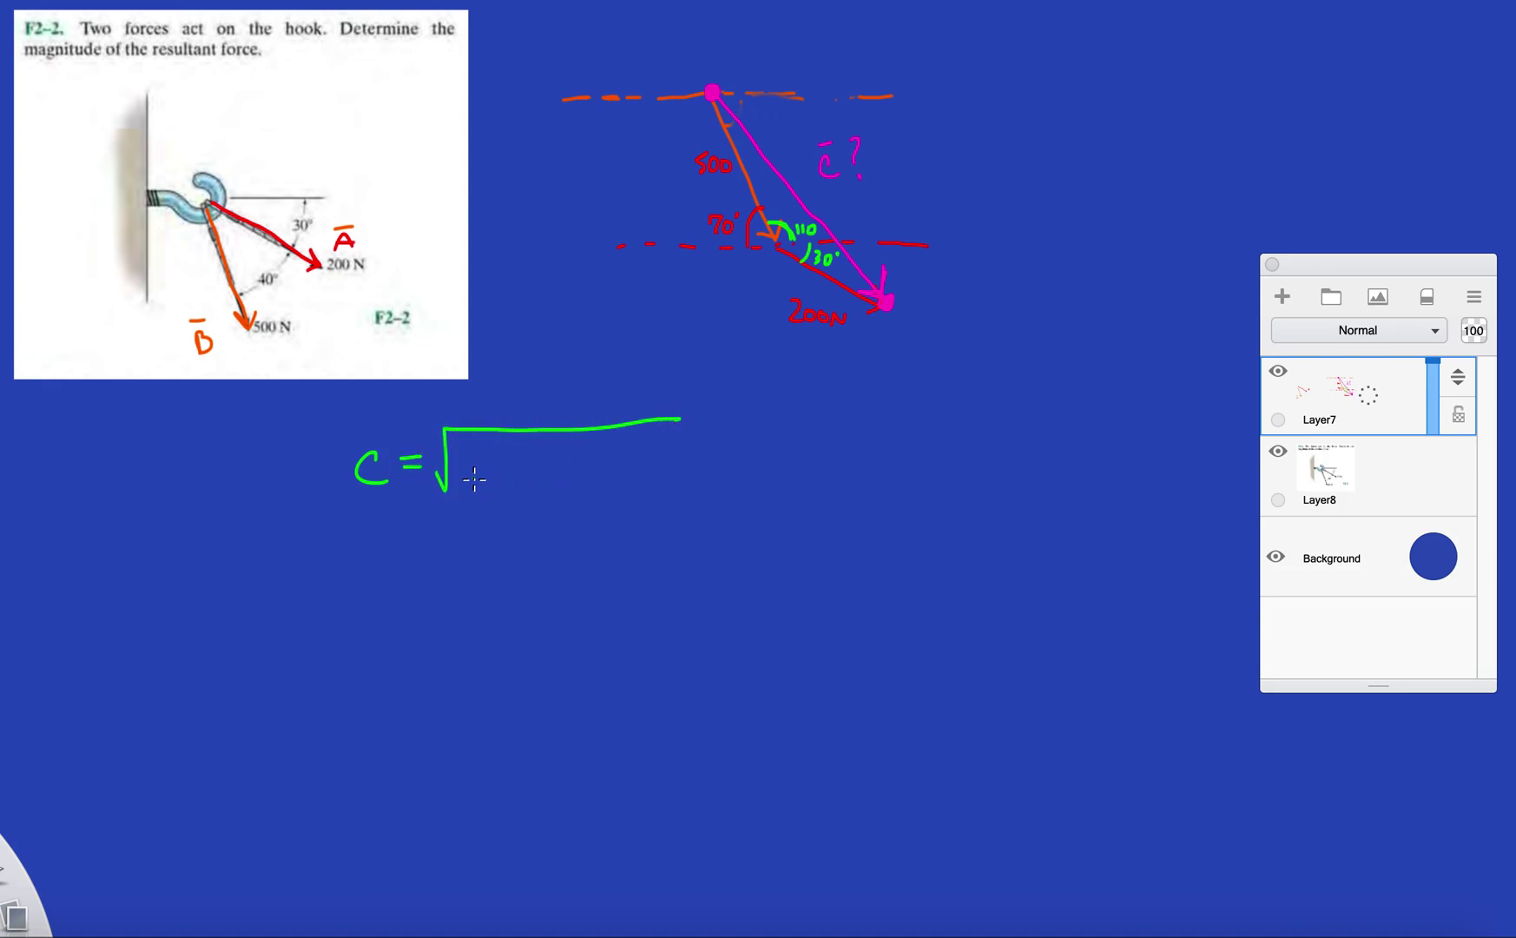
mouse_move(466, 469)
mouse_down()
mouse_move(486, 487)
mouse_move(495, 469)
mouse_up()
mouse_move(506, 471)
mouse_down()
mouse_move(508, 485)
mouse_move(501, 470)
mouse_move(532, 460)
mouse_move(555, 473)
mouse_up()
mouse_move(544, 462)
mouse_down()
mouse_move(543, 484)
mouse_move(641, 458)
mouse_move(715, 486)
mouse_move(740, 484)
mouse_move(747, 464)
mouse_up()
mouse_move(764, 462)
mouse_down()
mouse_move(767, 486)
mouse_move(805, 465)
mouse_move(839, 489)
mouse_move(887, 471)
mouse_up()
drag(908, 462, 894, 484)
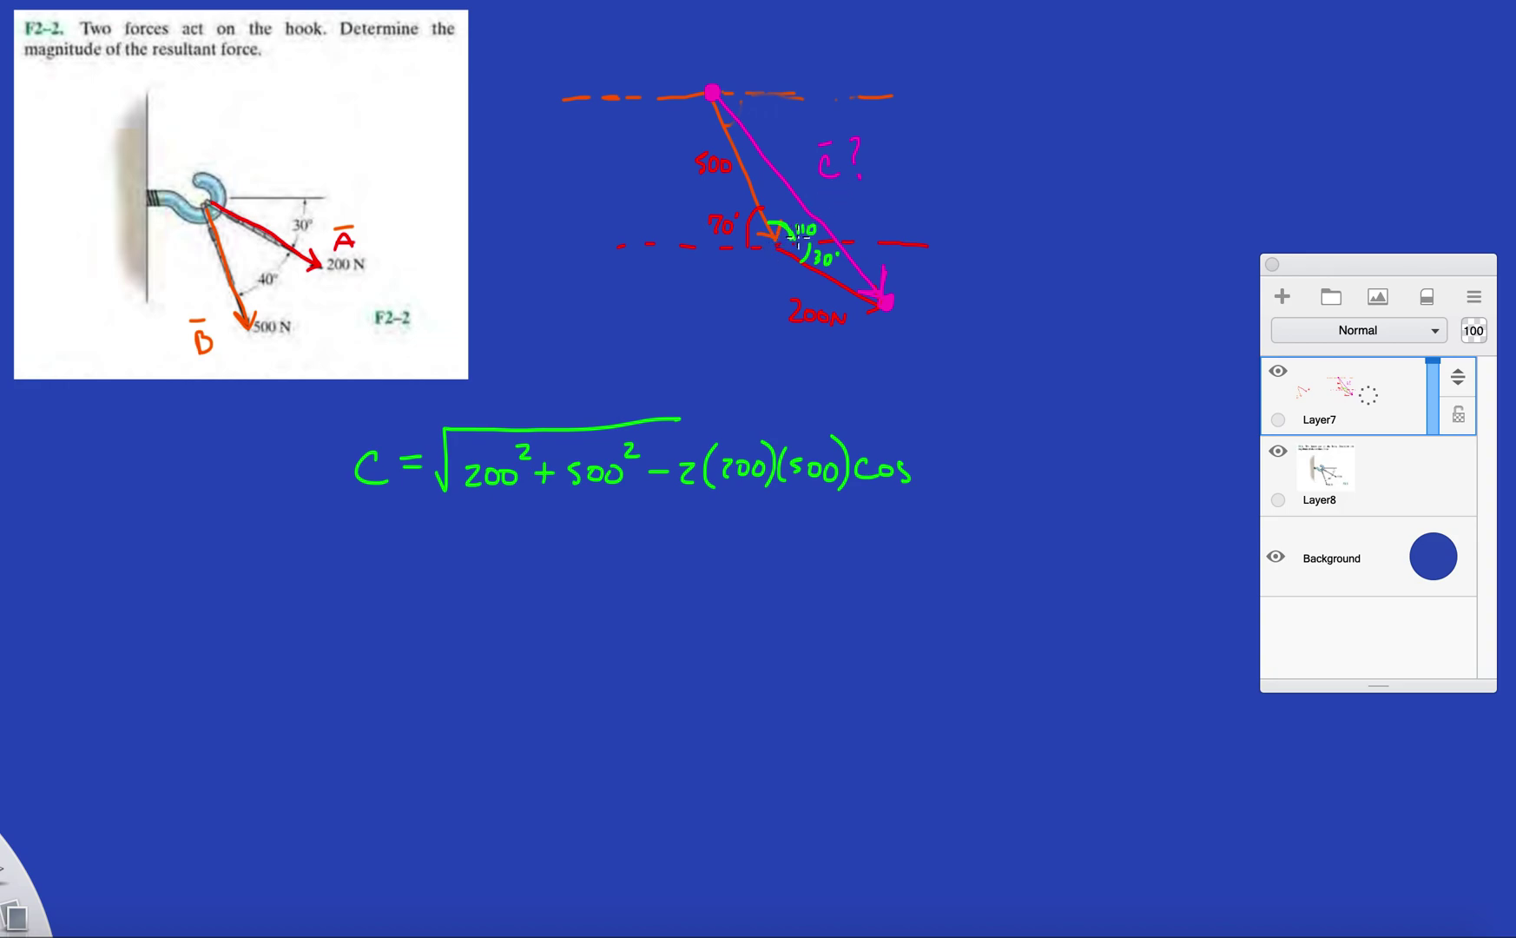
mouse_move(927, 439)
mouse_down()
mouse_move(922, 485)
mouse_move(962, 469)
mouse_up()
mouse_move(958, 455)
mouse_down()
mouse_move(958, 476)
mouse_move(979, 455)
mouse_move(987, 486)
mouse_up()
mouse_move(669, 413)
mouse_down()
mouse_move(995, 409)
mouse_move(994, 435)
mouse_up()
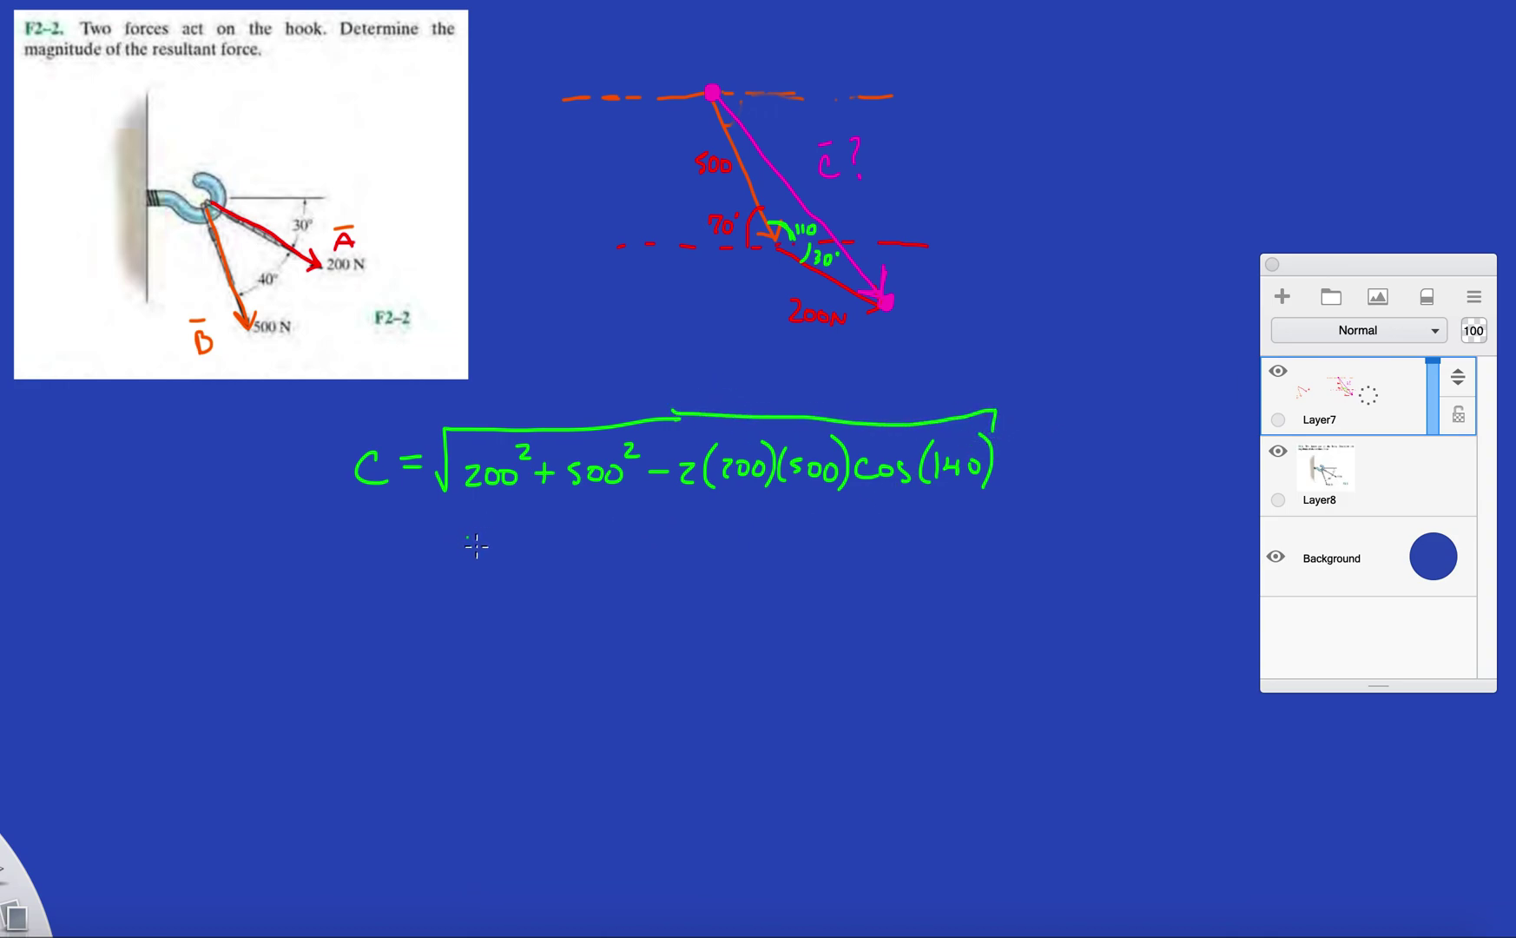
- Write the resultant magnitude C = 665.7 N beneath the law of cosines equation
mouse_move(498, 553)
mouse_down()
mouse_move(496, 587)
mouse_move(533, 572)
mouse_up()
mouse_move(569, 552)
mouse_down()
mouse_move(562, 575)
mouse_move(692, 586)
mouse_move(752, 549)
mouse_up()
click(667, 575)
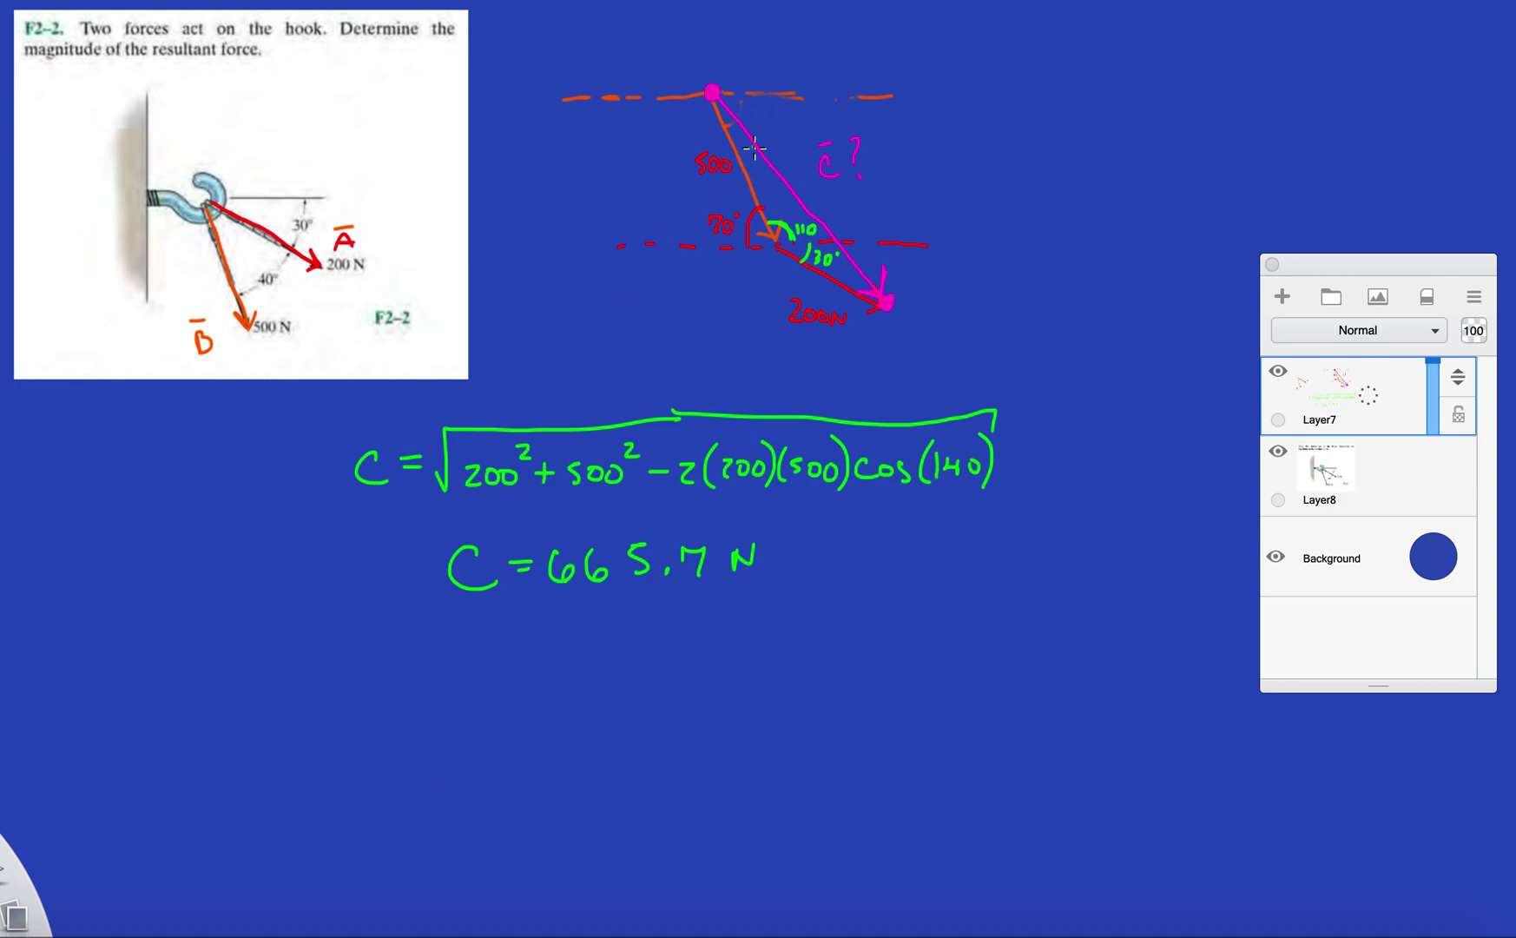
- Draw green arcs at the 500 vector's tail marking its angle to the resultant and its angle to the horizontal
drag(723, 134, 742, 122)
drag(790, 94, 736, 150)
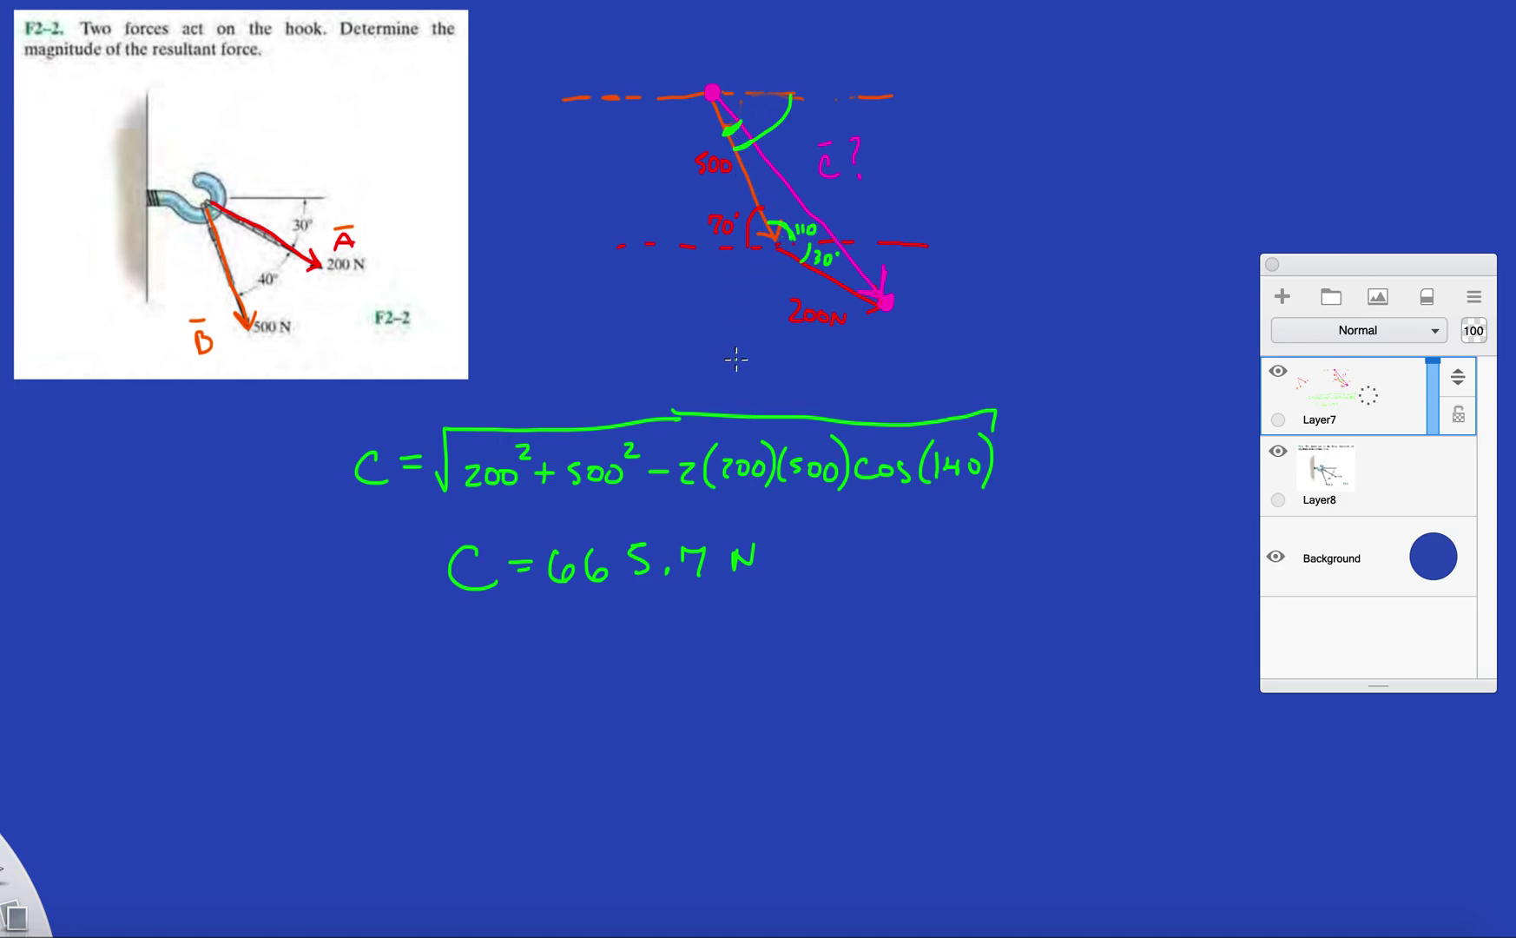